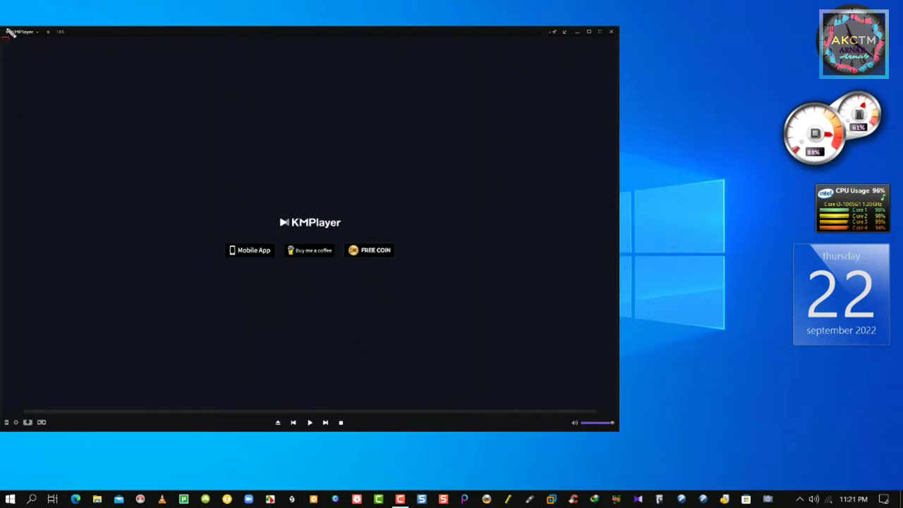
{"action": "left_click_drag", "start_coordinate": [3, 27], "coordinate": [44, 44]}
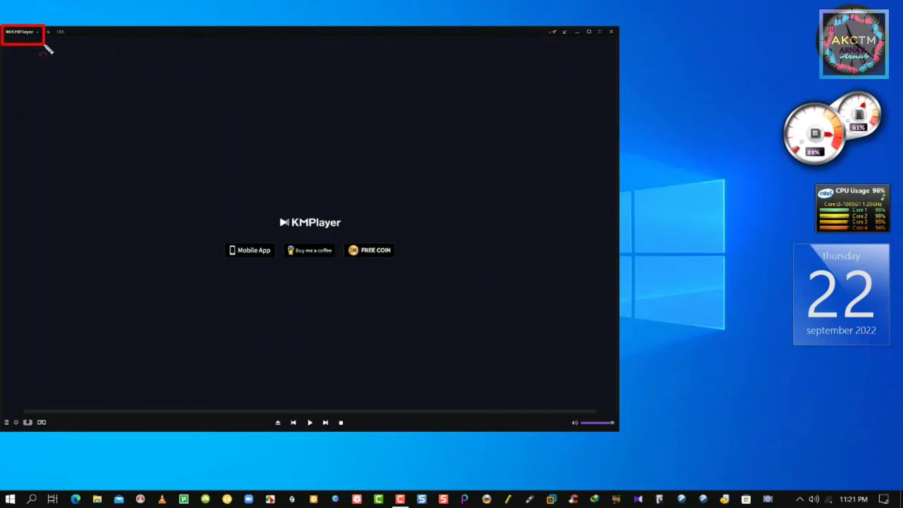
{"action": "left_click", "coordinate": [18, 32]}
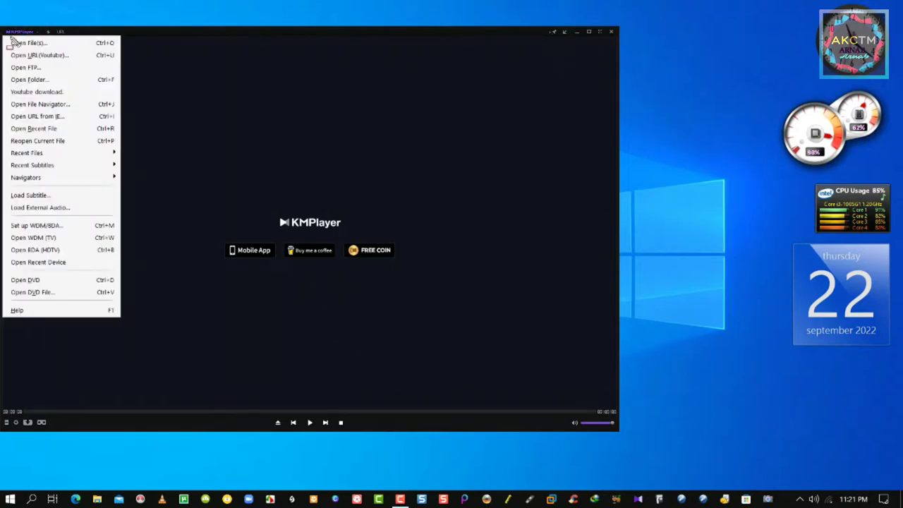
{"action": "left_click_drag", "start_coordinate": [19, 41], "coordinate": [58, 55]}
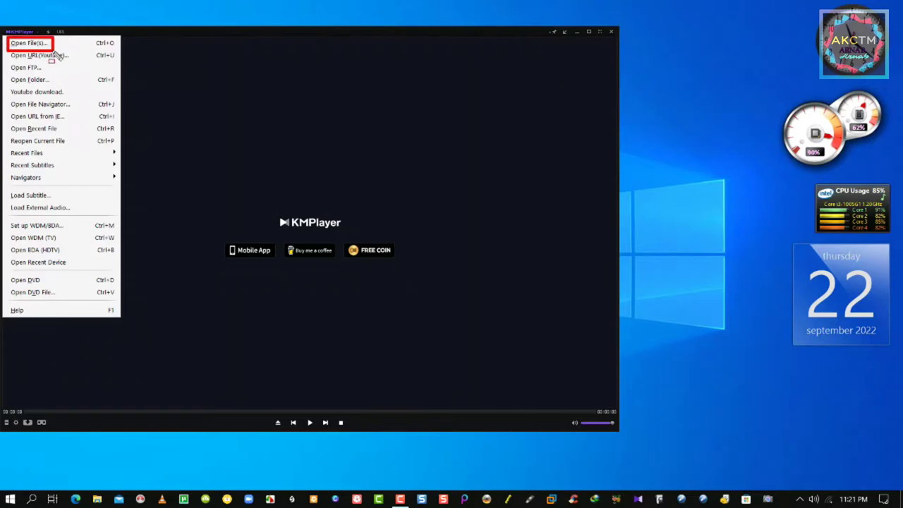
{"action": "left_click", "coordinate": [28, 43]}
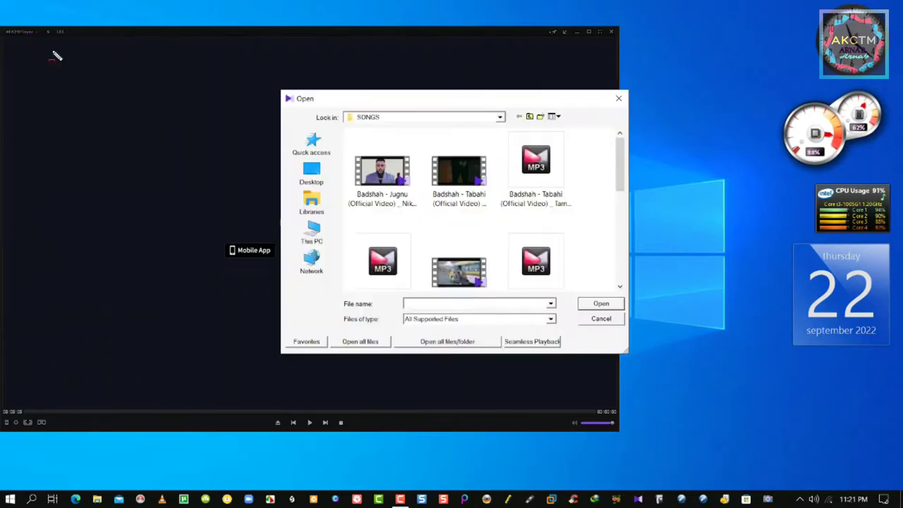
{"action": "left_click", "coordinate": [616, 321]}
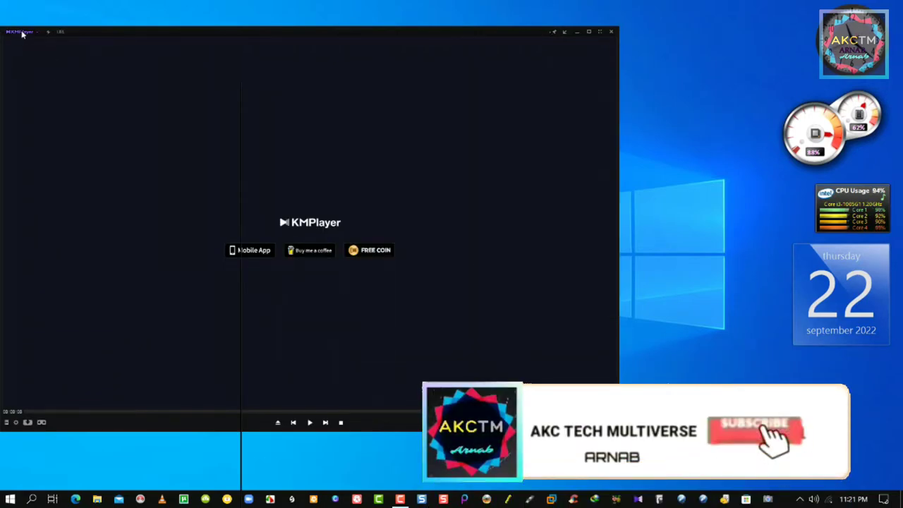
- Open the video "Alan Walker - Fade [NCS Release](240P).mp4" from the NCS Music Videos folder inside the NCS music folder on drive E:
{"action": "left_click", "coordinate": [23, 33]}
{"action": "left_click", "coordinate": [28, 43]}
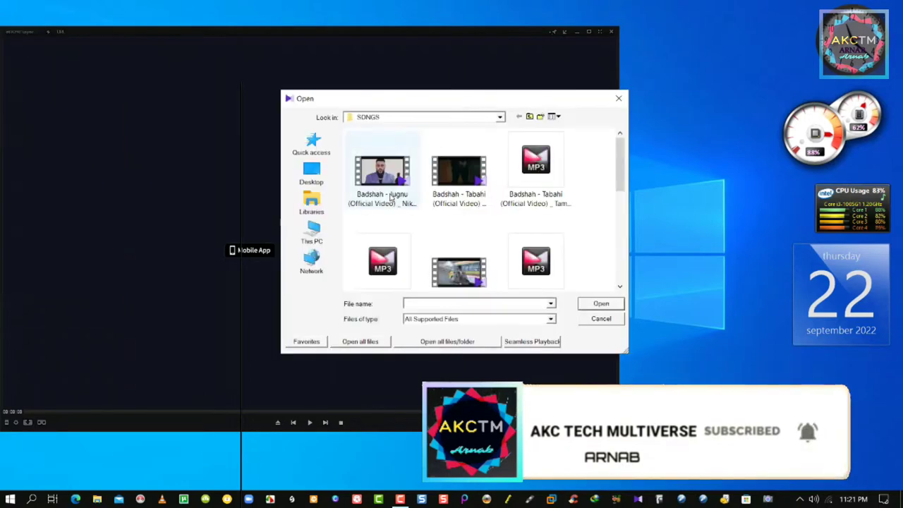
{"action": "left_click", "coordinate": [311, 233]}
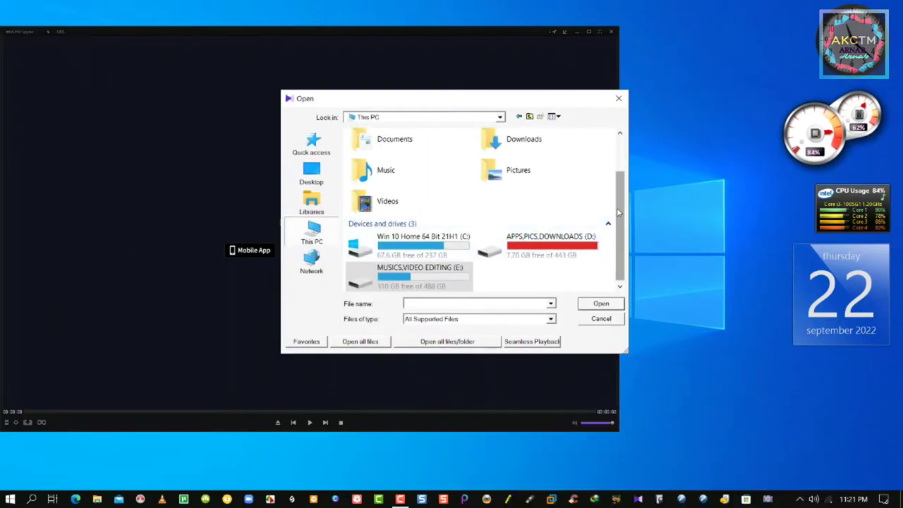
{"action": "key", "text": "Return"}
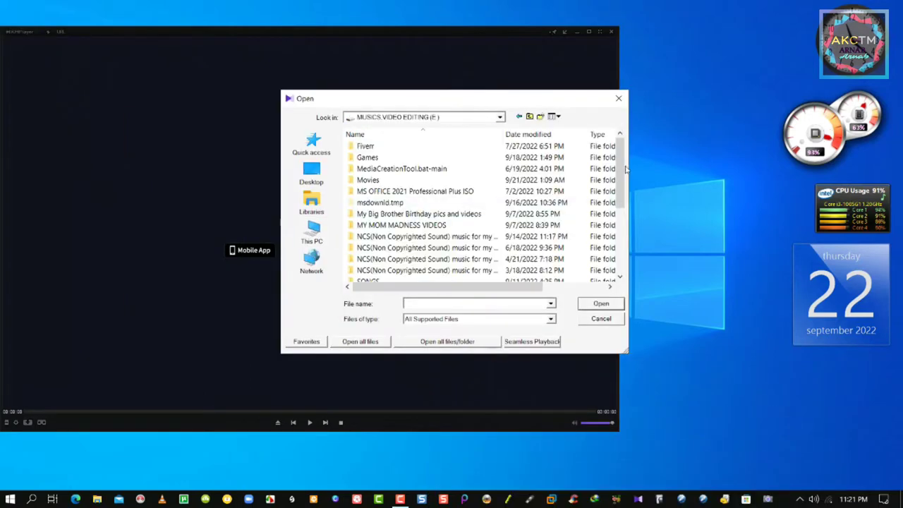
{"action": "double_click", "coordinate": [447, 240]}
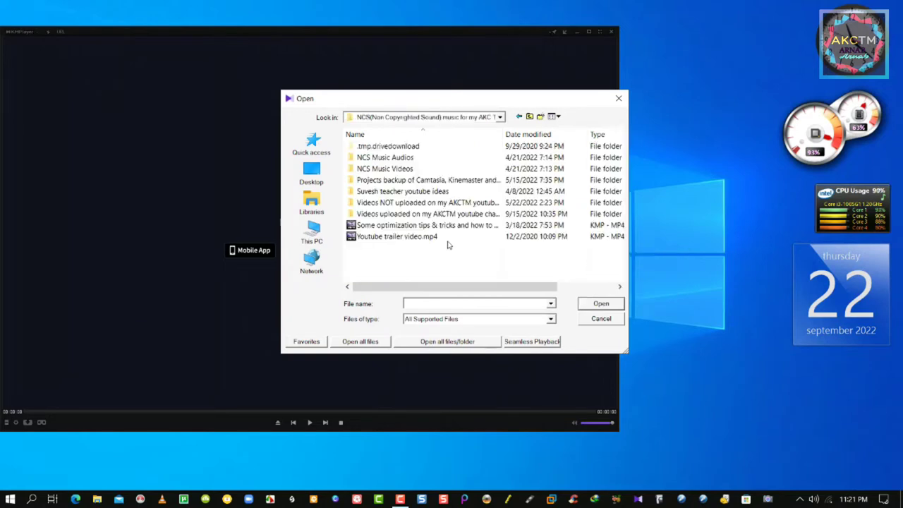
{"action": "double_click", "coordinate": [392, 170]}
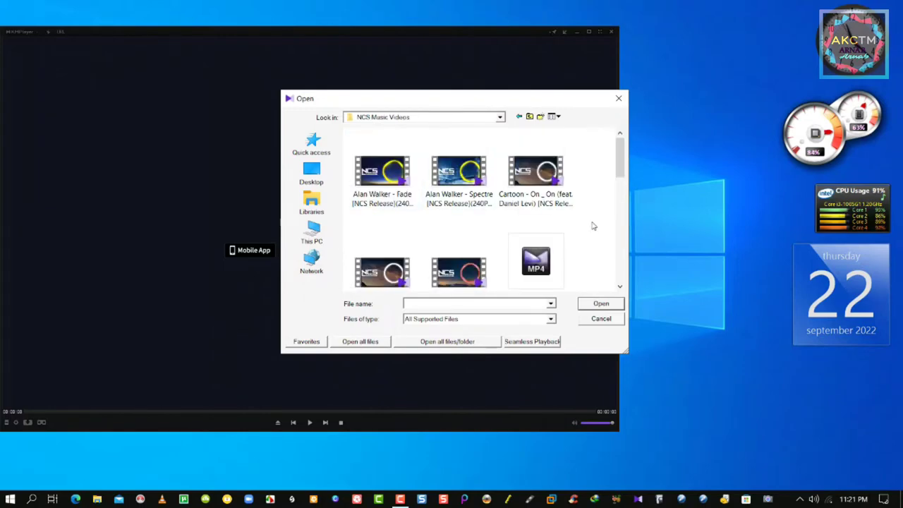
{"action": "left_click", "coordinate": [382, 177]}
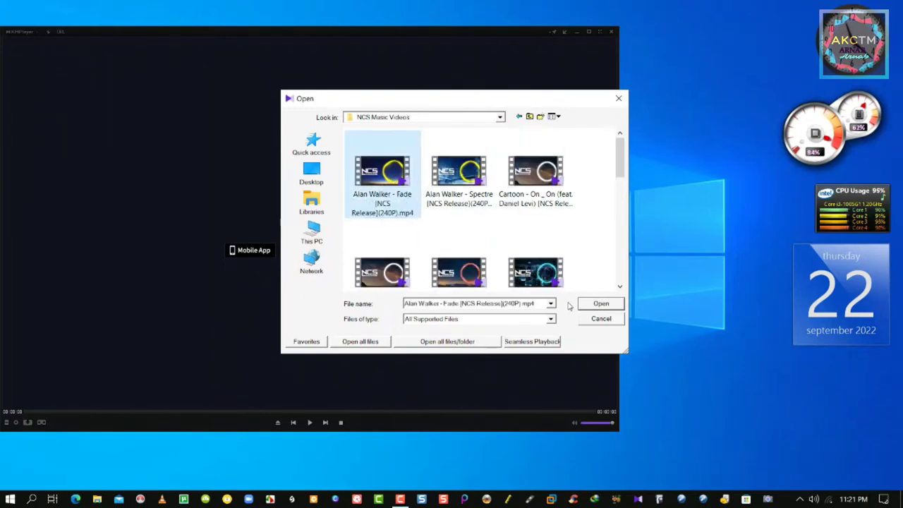
{"action": "left_click", "coordinate": [599, 304]}
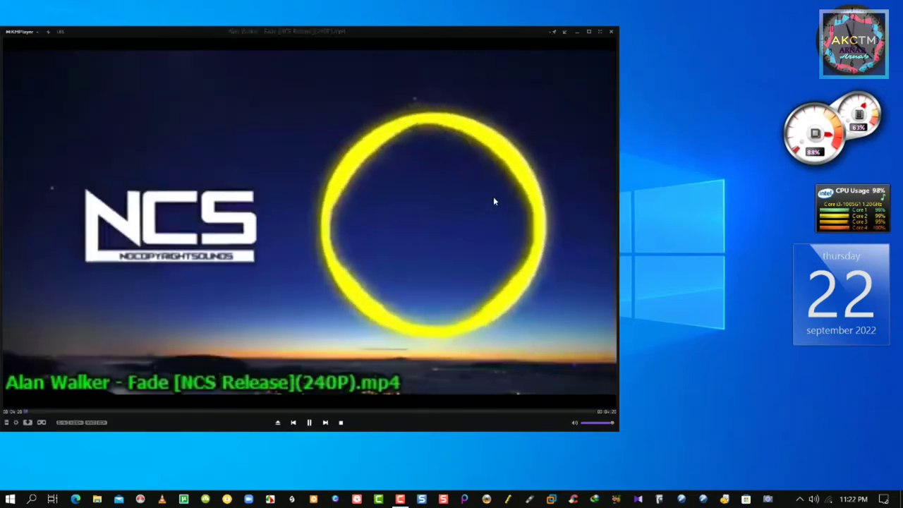
- Pause the video and seek back to within the first few seconds of playback
{"action": "left_click", "coordinate": [300, 160]}
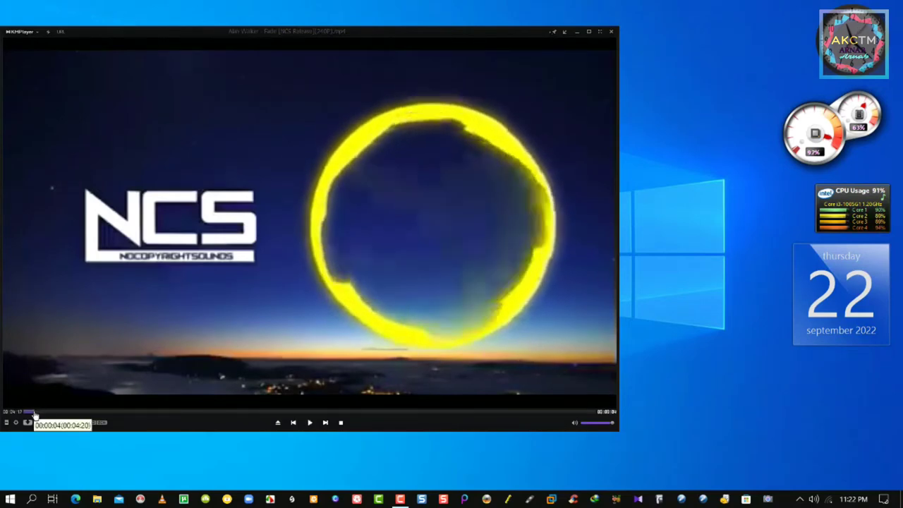
{"action": "left_click", "coordinate": [29, 412]}
{"action": "left_click_drag", "start_coordinate": [29, 415], "coordinate": [27, 415]}
{"action": "key", "text": "Left"}
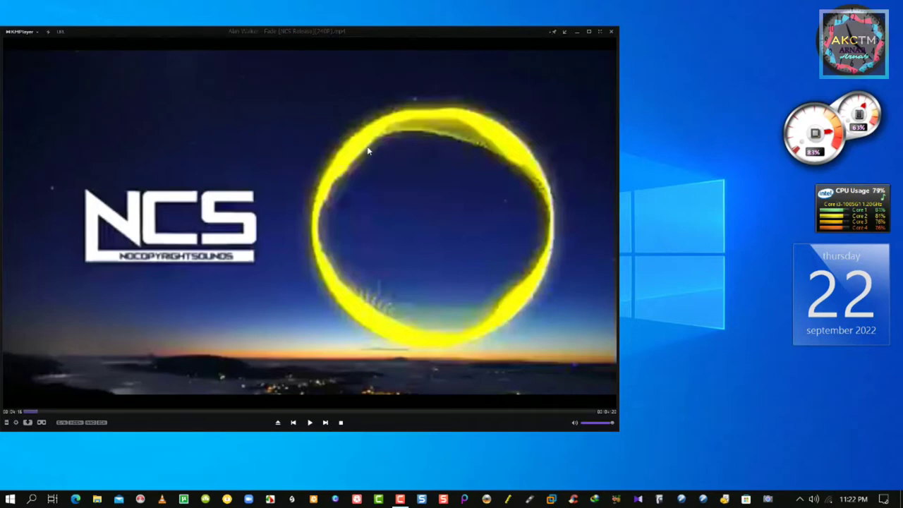
{"action": "right_click", "coordinate": [280, 134]}
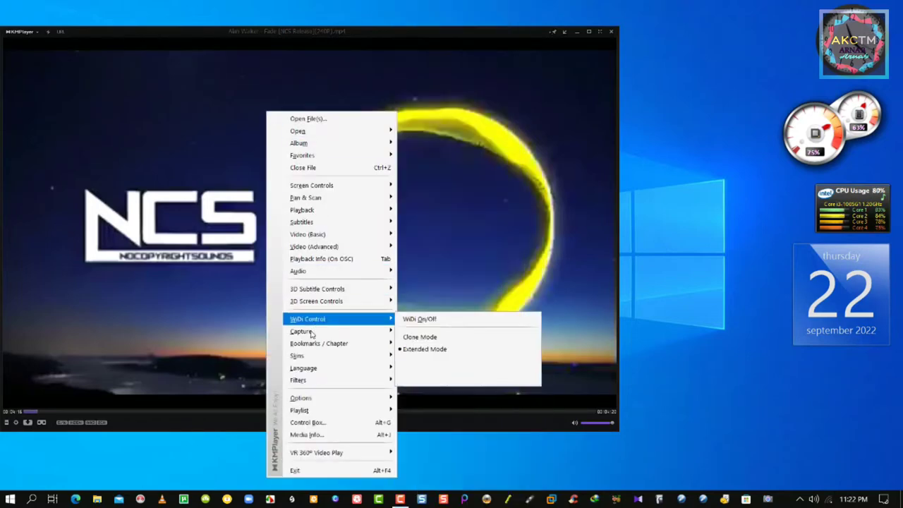
{"action": "mouse_move", "coordinate": [302, 333]}
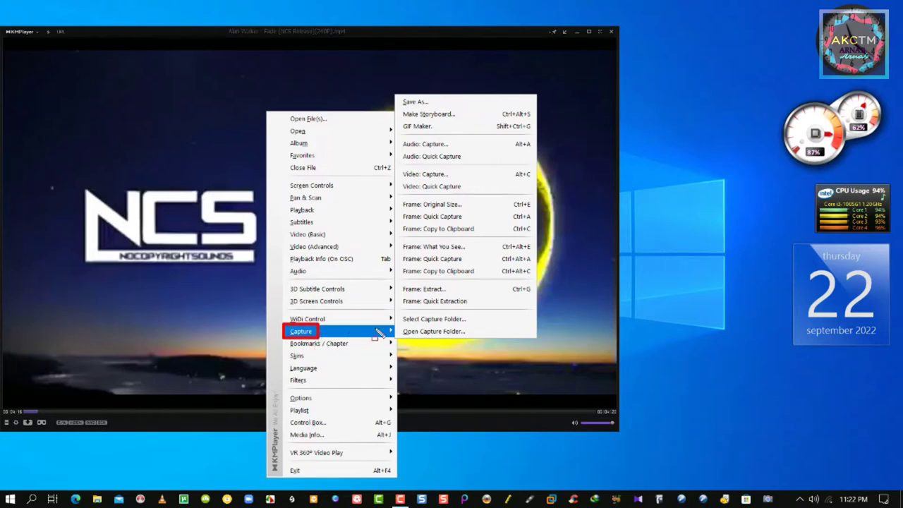
{"action": "key", "text": "Escape"}
{"action": "right_click", "coordinate": [211, 118]}
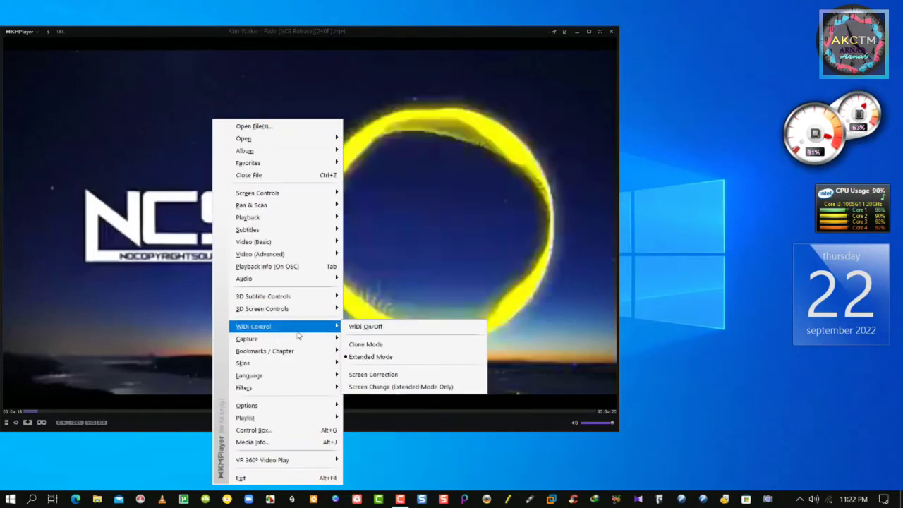
{"action": "mouse_move", "coordinate": [342, 339]}
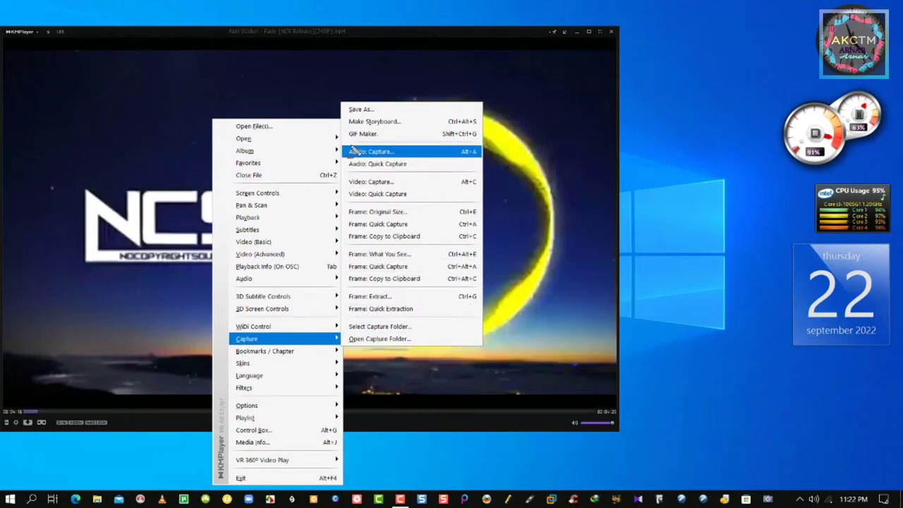
{"action": "left_click_drag", "start_coordinate": [344, 144], "coordinate": [398, 158]}
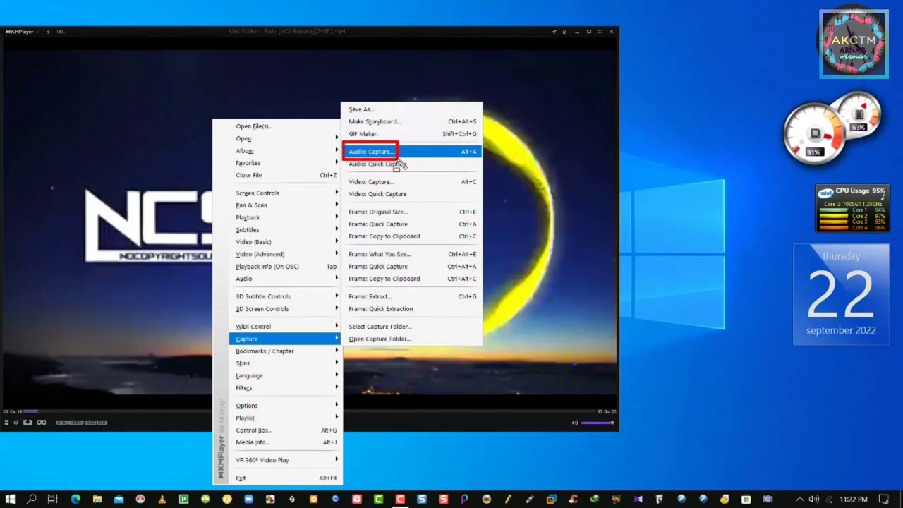
{"action": "key", "text": "Escape"}
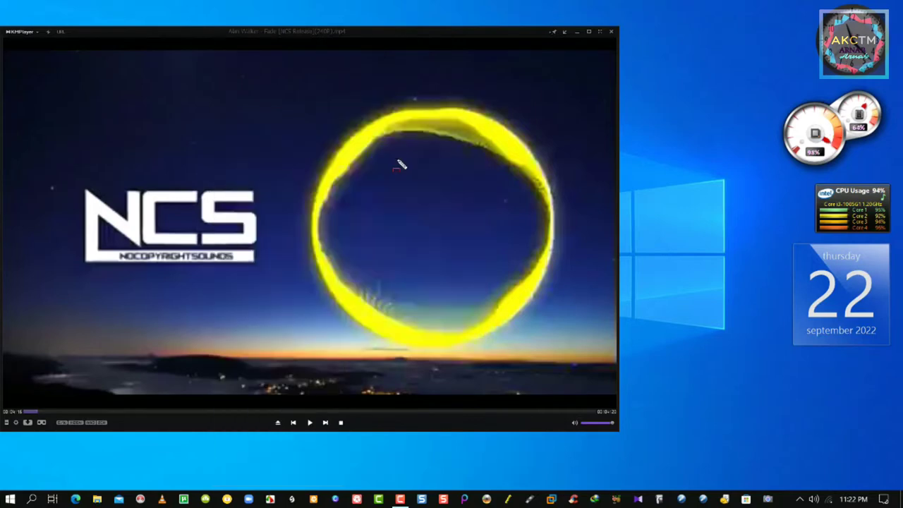
- Open the Audio Capture dialog for the paused video and move it beside the player so the picture is uncovered
{"action": "right_click", "coordinate": [304, 127]}
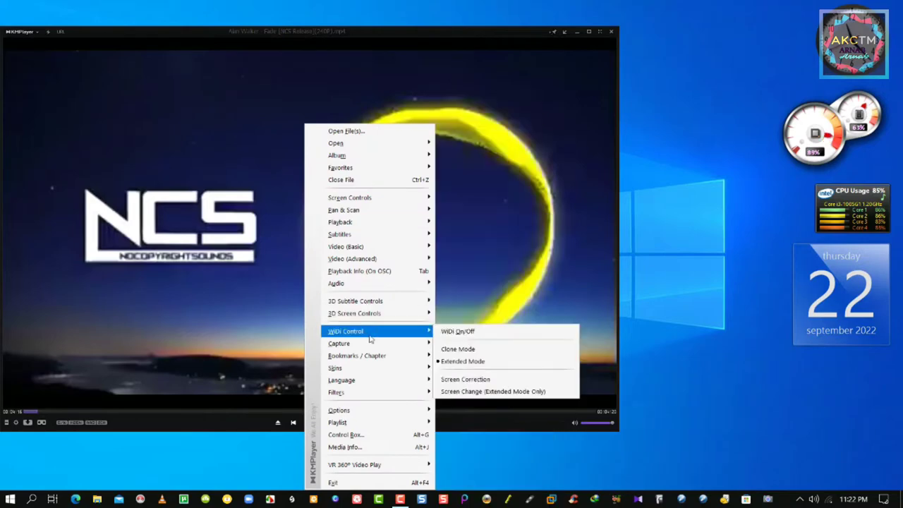
{"action": "mouse_move", "coordinate": [374, 343]}
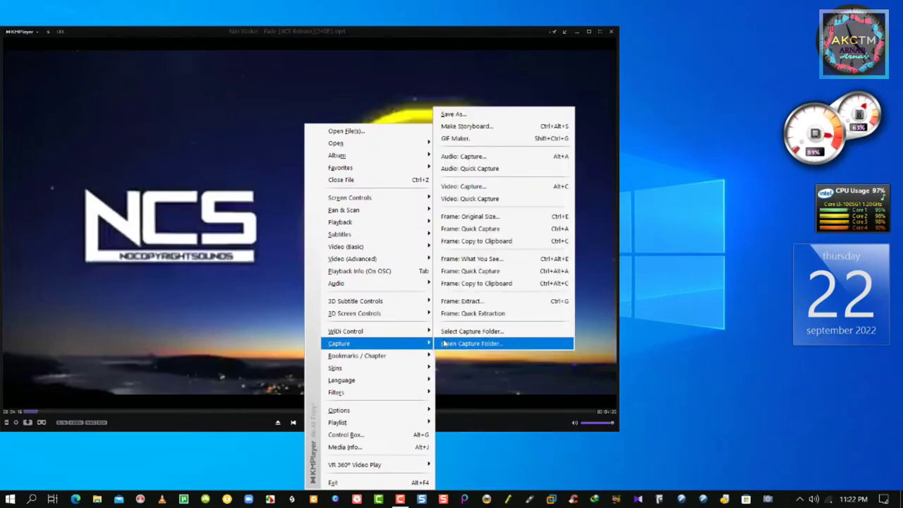
{"action": "left_click", "coordinate": [472, 163]}
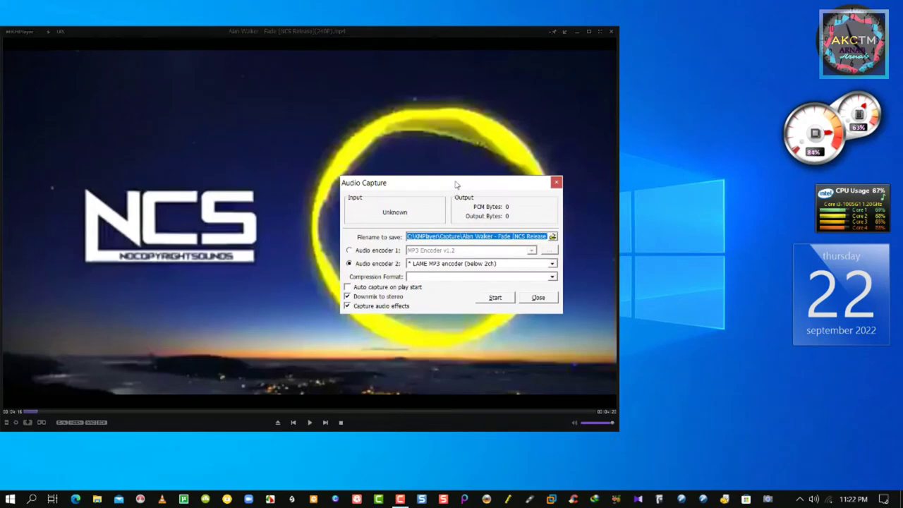
{"action": "left_click_drag", "start_coordinate": [462, 182], "coordinate": [742, 105]}
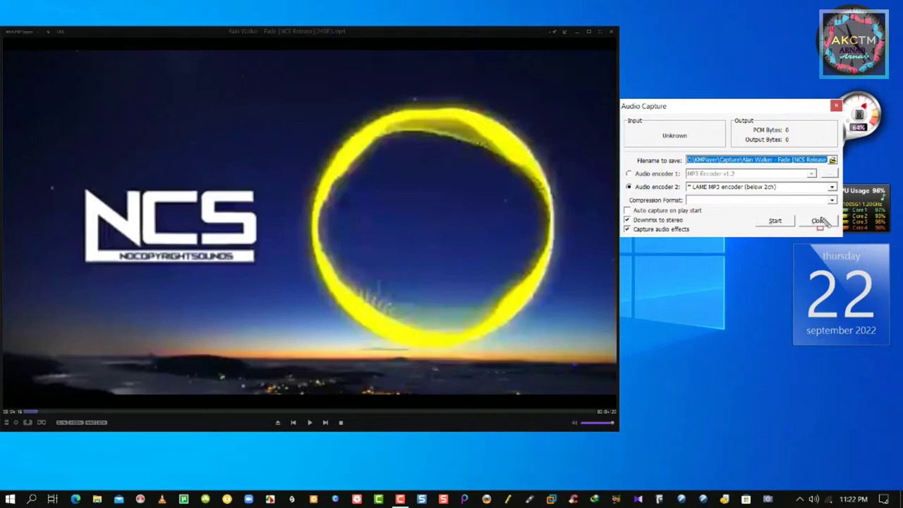
- Set the capture's save location to the Music folder with the file name Alan
{"action": "left_click", "coordinate": [833, 159]}
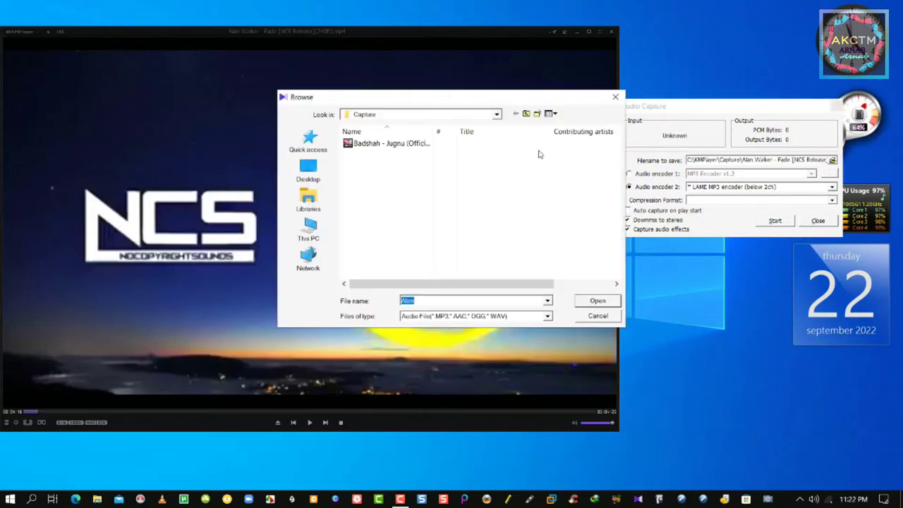
{"action": "left_click", "coordinate": [317, 225]}
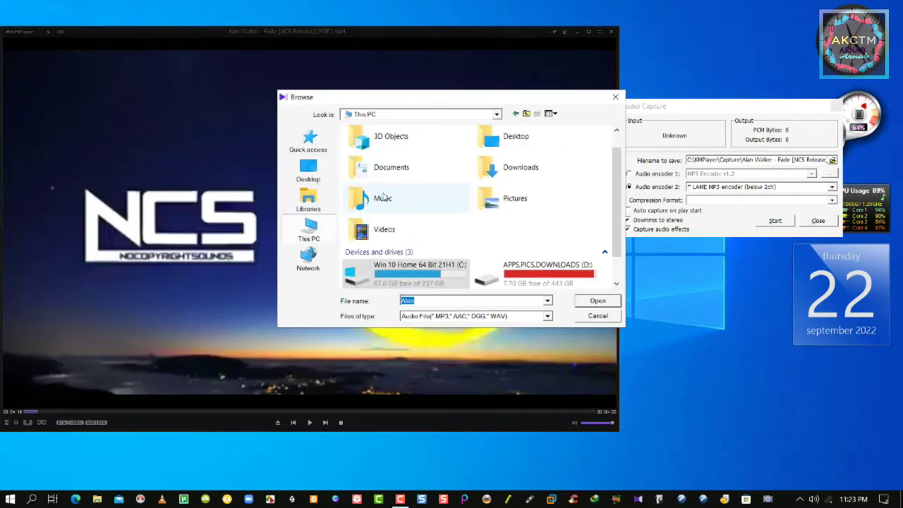
{"action": "double_click", "coordinate": [374, 201]}
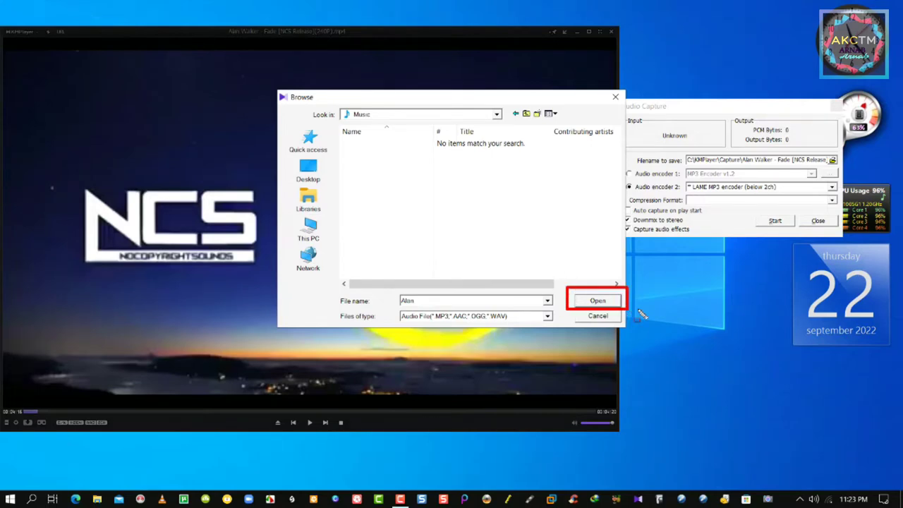
{"action": "left_click", "coordinate": [597, 300]}
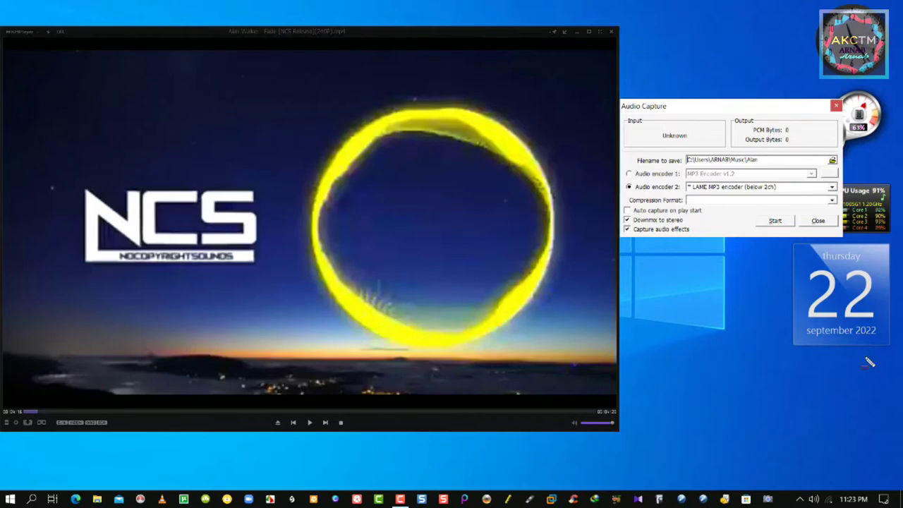
- Switch Audio encoder 2 to MPEG Layer-3 and then back to LAME MP3 encoder (below 2ch)
{"action": "left_click", "coordinate": [833, 188]}
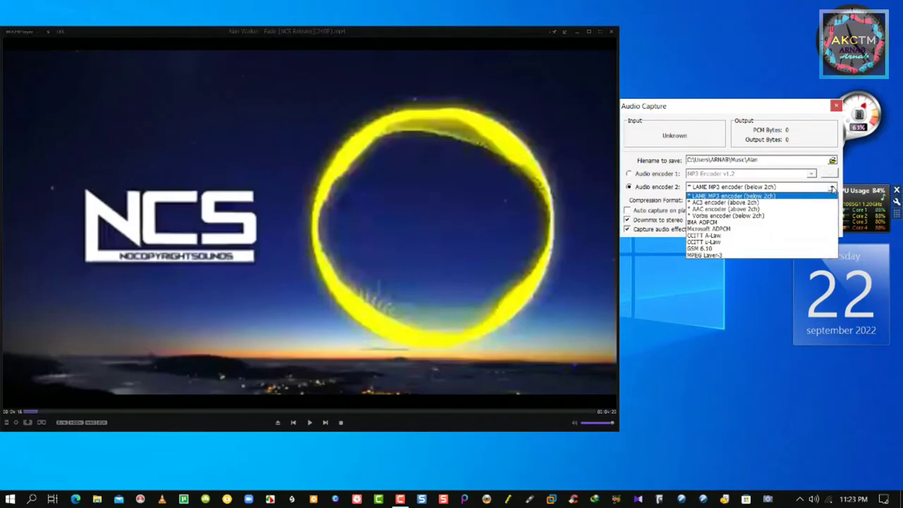
{"action": "left_click", "coordinate": [722, 255]}
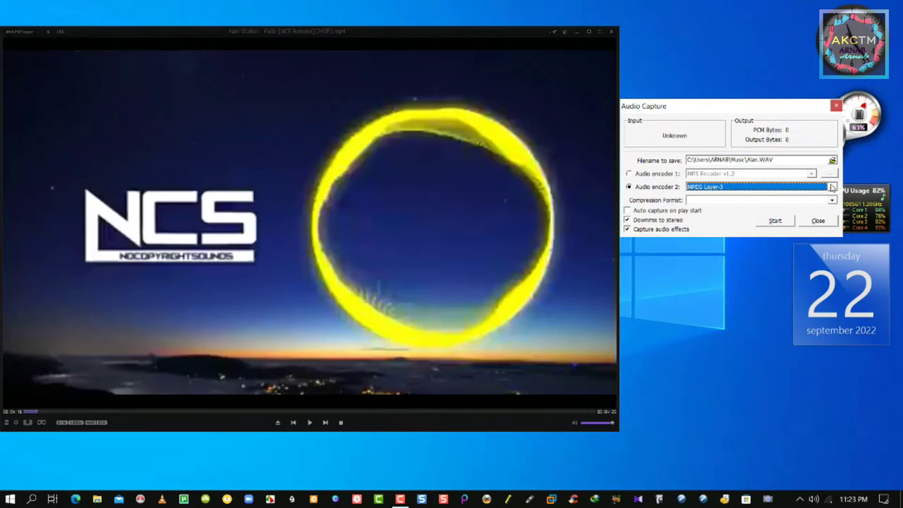
{"action": "left_click", "coordinate": [834, 187]}
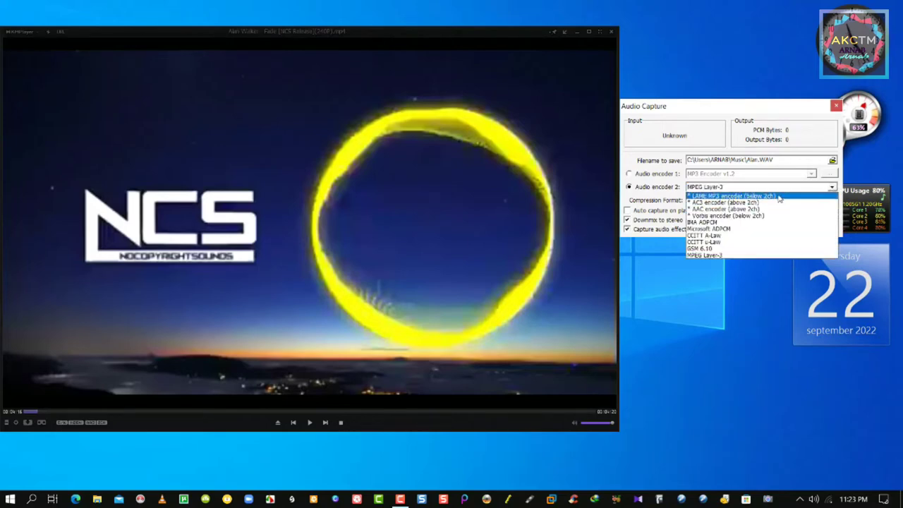
{"action": "left_click", "coordinate": [779, 196]}
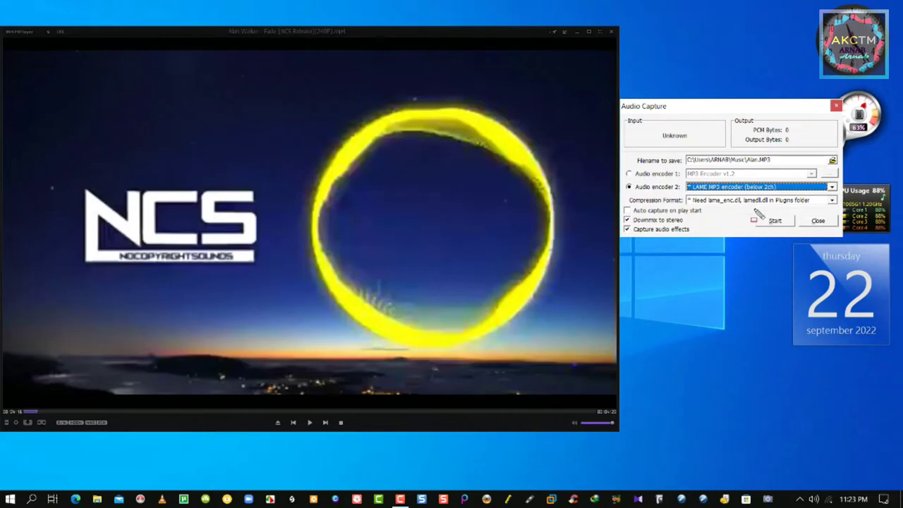
- Start the audio capture and play the paused video through to its end
{"action": "left_click_drag", "start_coordinate": [751, 212], "coordinate": [799, 230]}
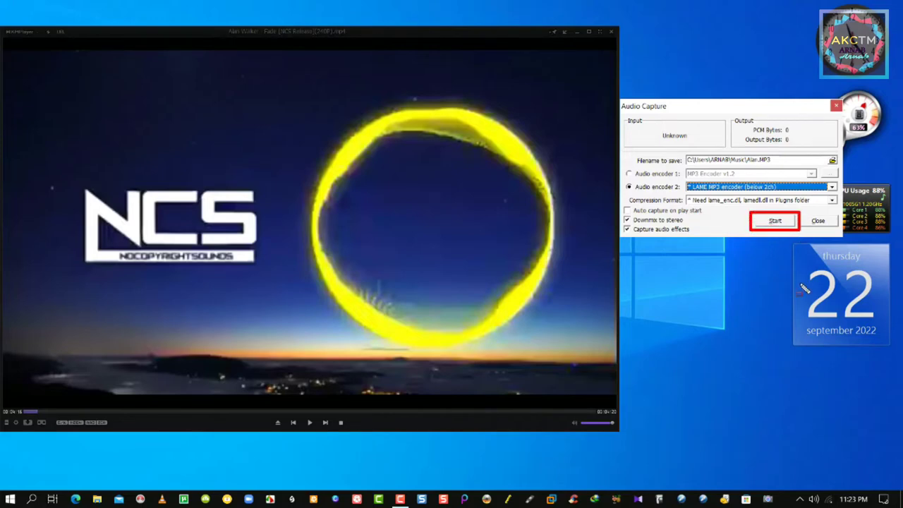
{"action": "left_click", "coordinate": [775, 221]}
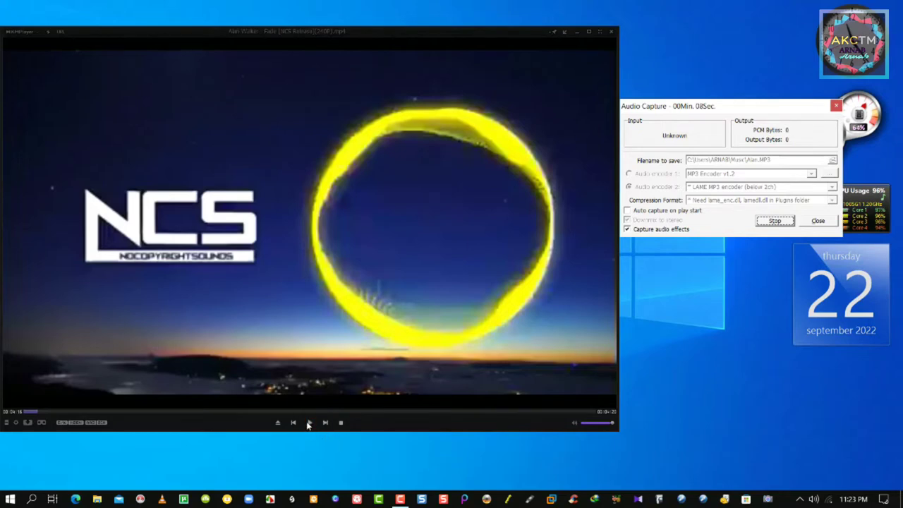
{"action": "left_click", "coordinate": [310, 423]}
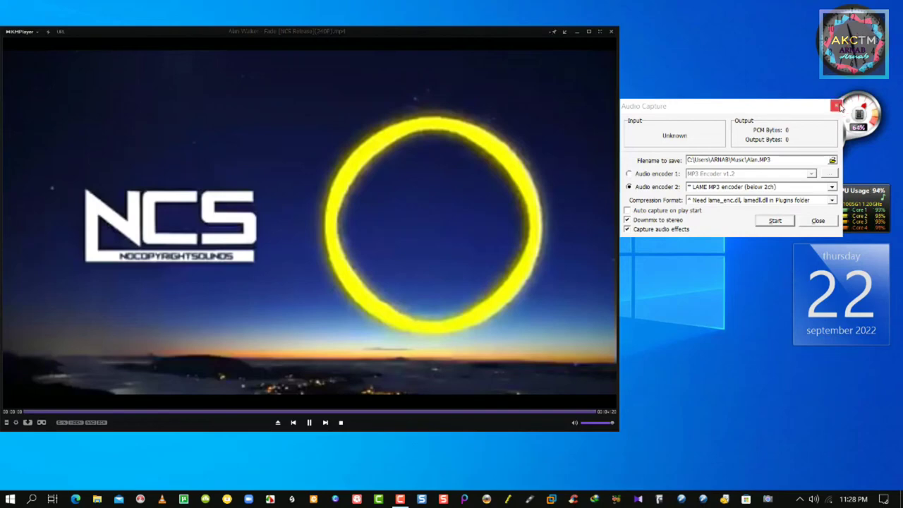
- Close the Audio Capture dialog and the player, and open the Music folder in File Explorer
{"action": "left_click", "coordinate": [838, 105]}
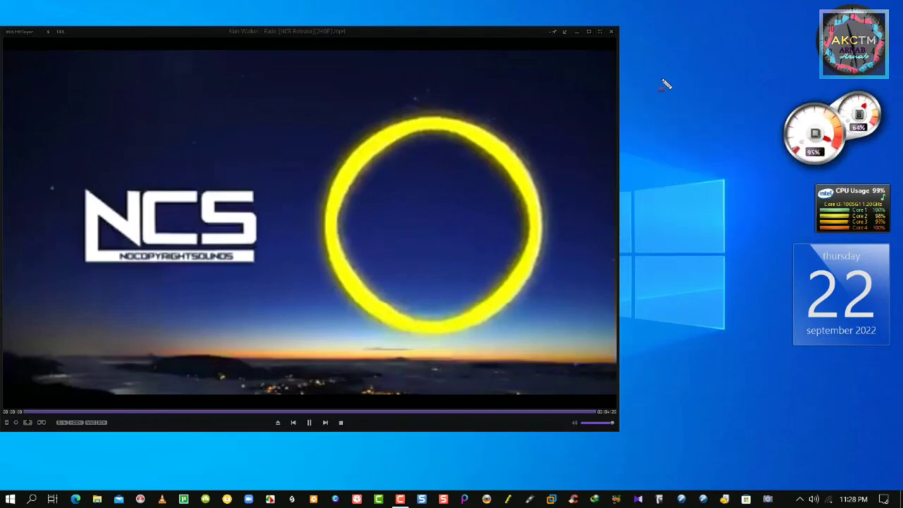
{"action": "left_click", "coordinate": [611, 31]}
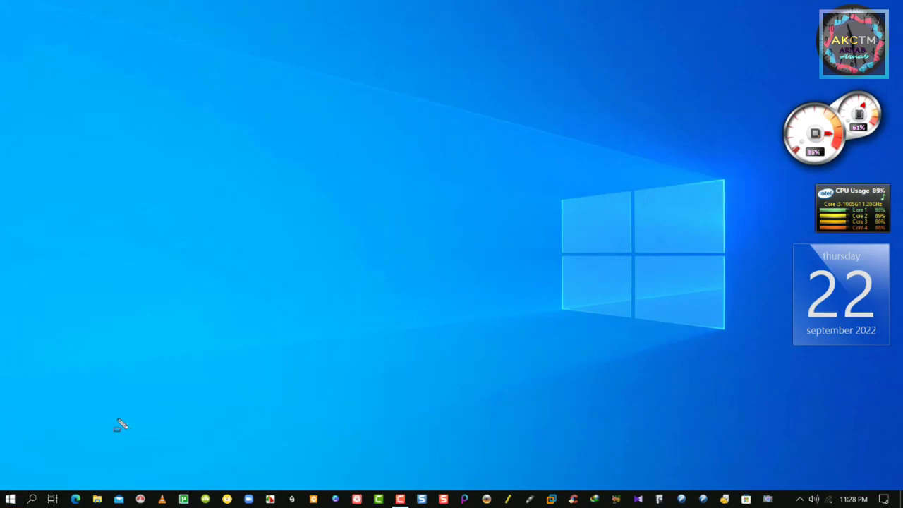
{"action": "right_click", "coordinate": [11, 499]}
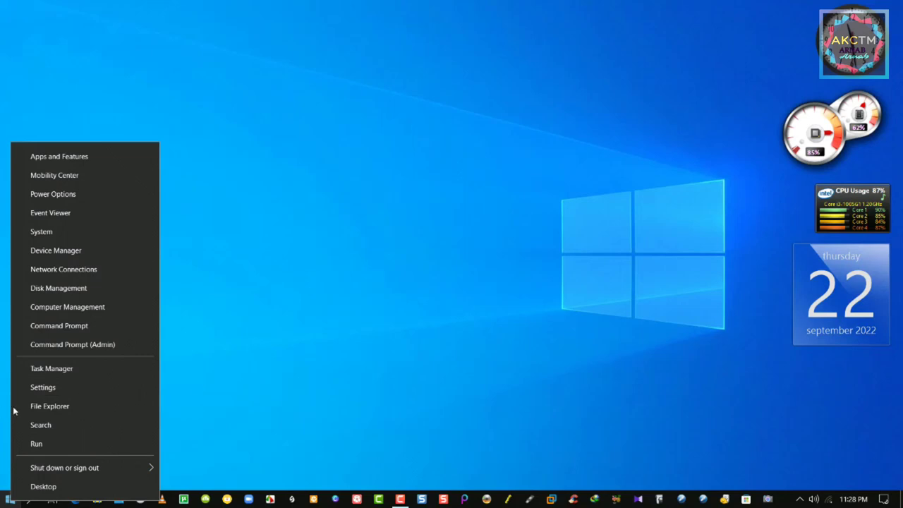
{"action": "left_click", "coordinate": [42, 406]}
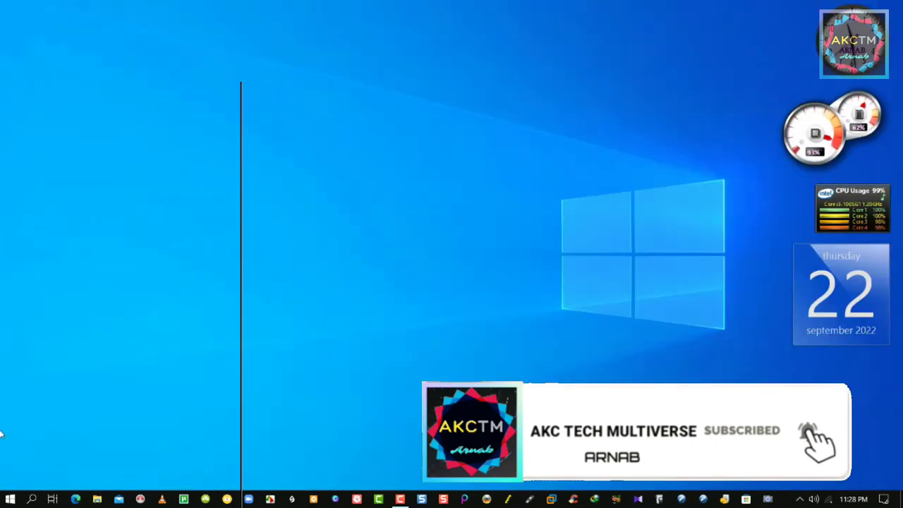
{"action": "right_click", "coordinate": [10, 499]}
{"action": "left_click", "coordinate": [45, 407]}
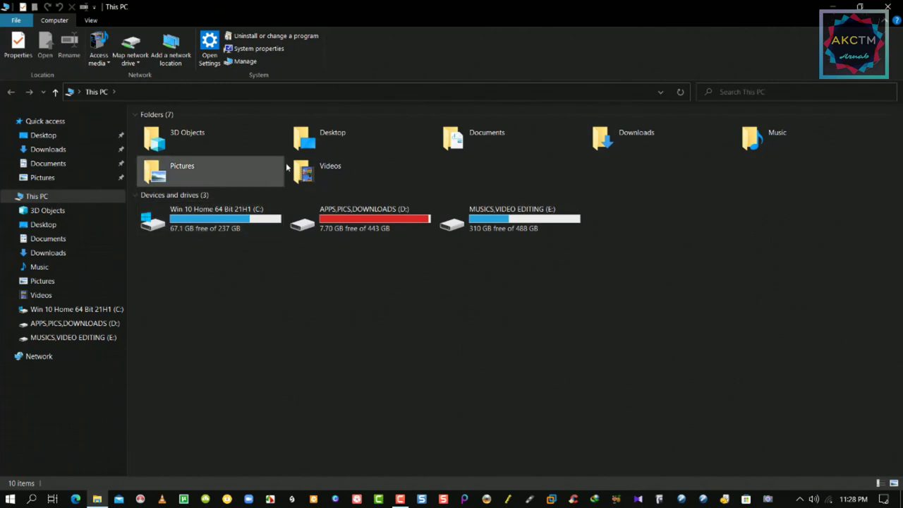
{"action": "double_click", "coordinate": [773, 138]}
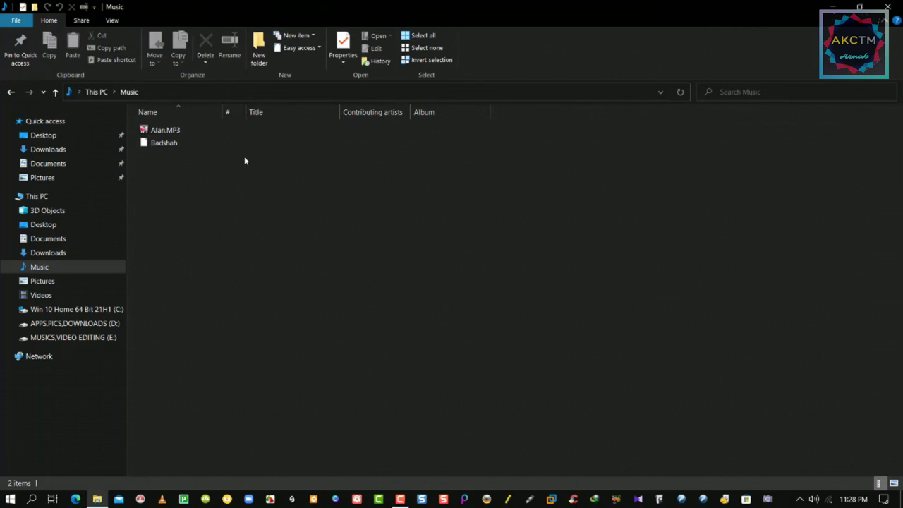
- Permanently delete the Badshah file from the Music folder
{"action": "left_click", "coordinate": [170, 142]}
{"action": "key", "text": "shift+Delete"}
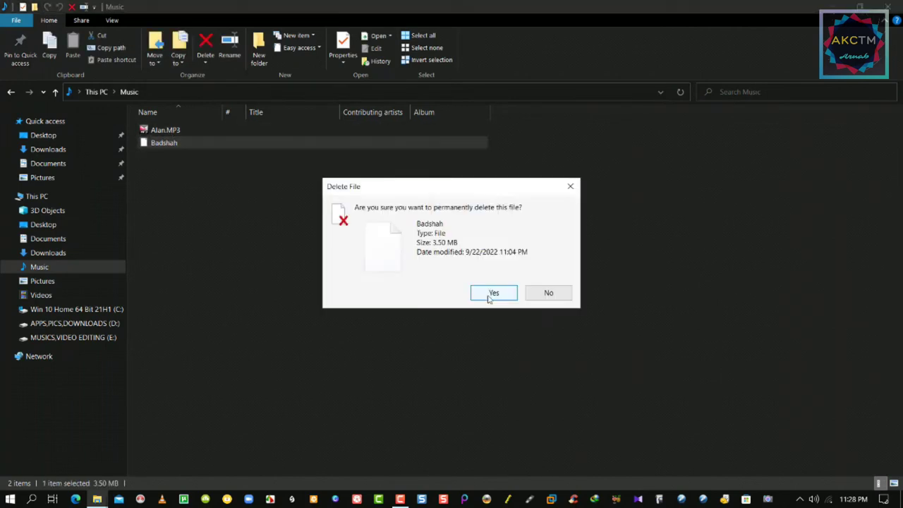
{"action": "key", "text": "Return"}
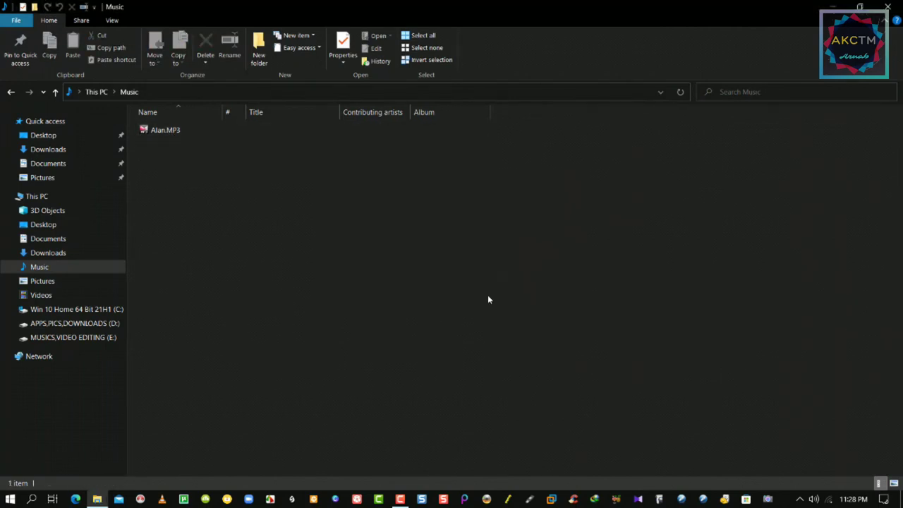
- Play the captured Alan.MP3 in KMPlayer, skipping ahead in stages to about 04:09 to check the audio, and close the player
{"action": "left_click", "coordinate": [173, 132]}
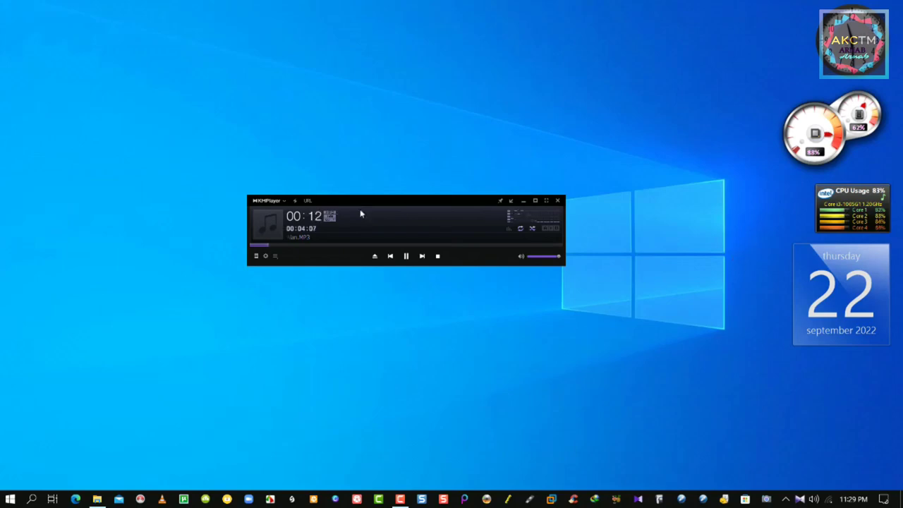
{"action": "left_click_drag", "start_coordinate": [408, 201], "coordinate": [421, 187]}
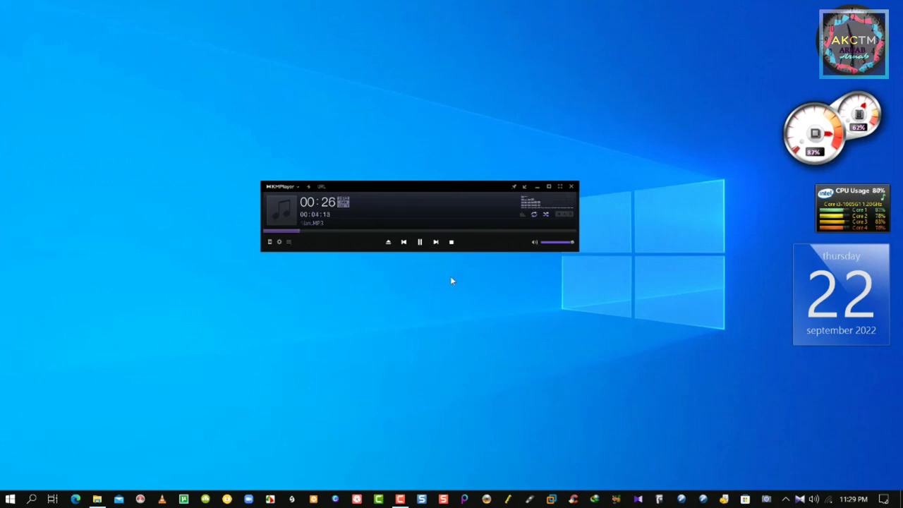
{"action": "left_click", "coordinate": [346, 231]}
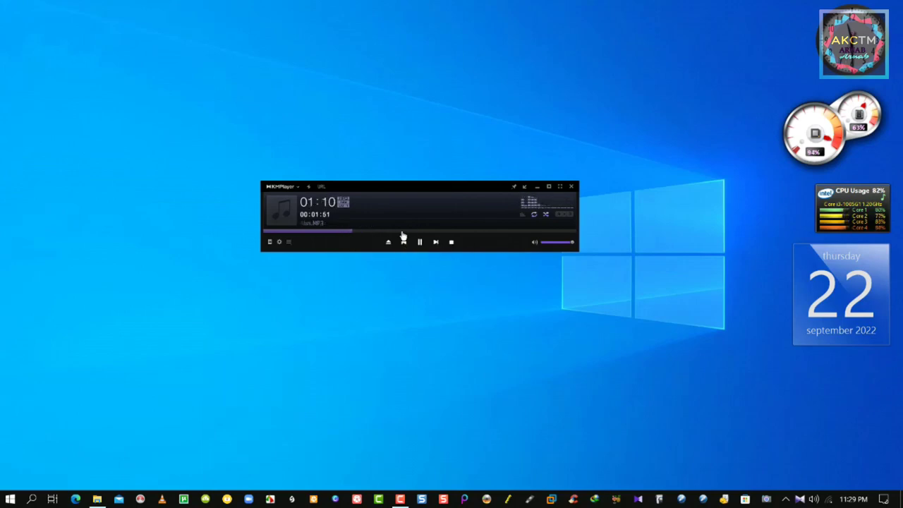
{"action": "left_click", "coordinate": [404, 231]}
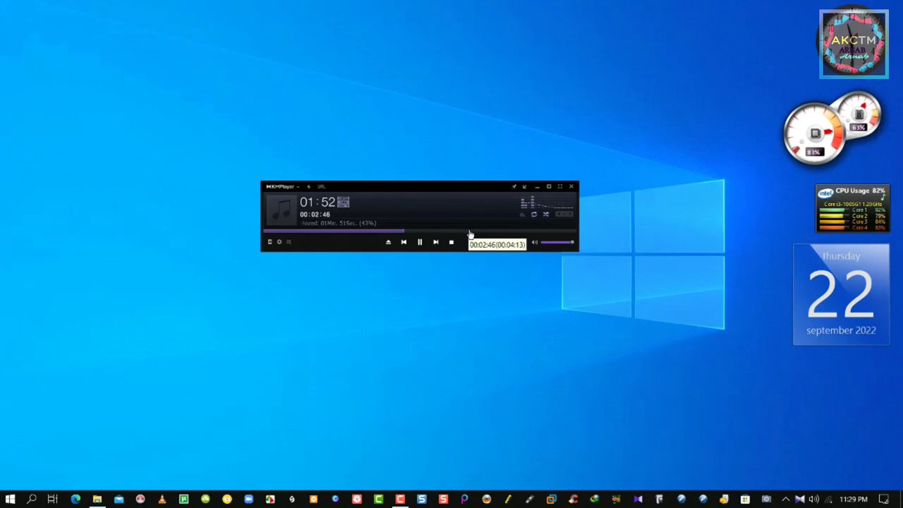
{"action": "left_click", "coordinate": [463, 232]}
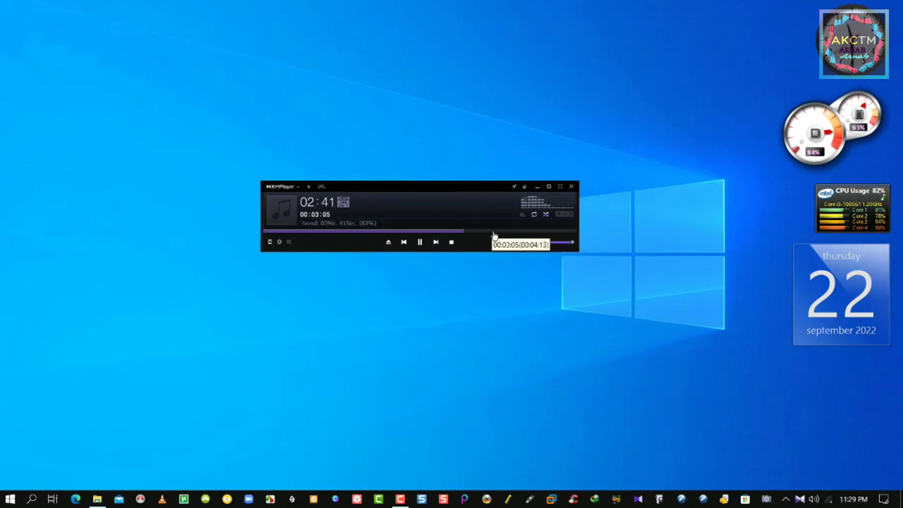
{"action": "left_click", "coordinate": [494, 232]}
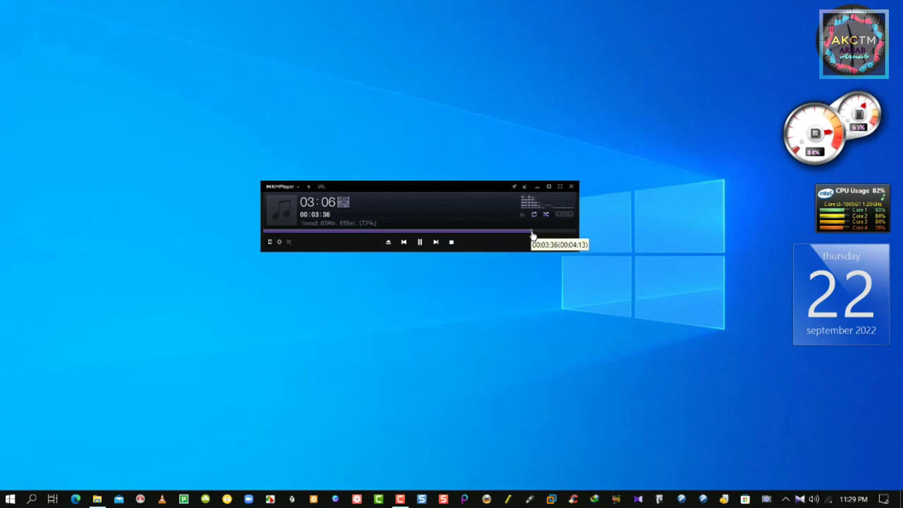
{"action": "left_click", "coordinate": [532, 233]}
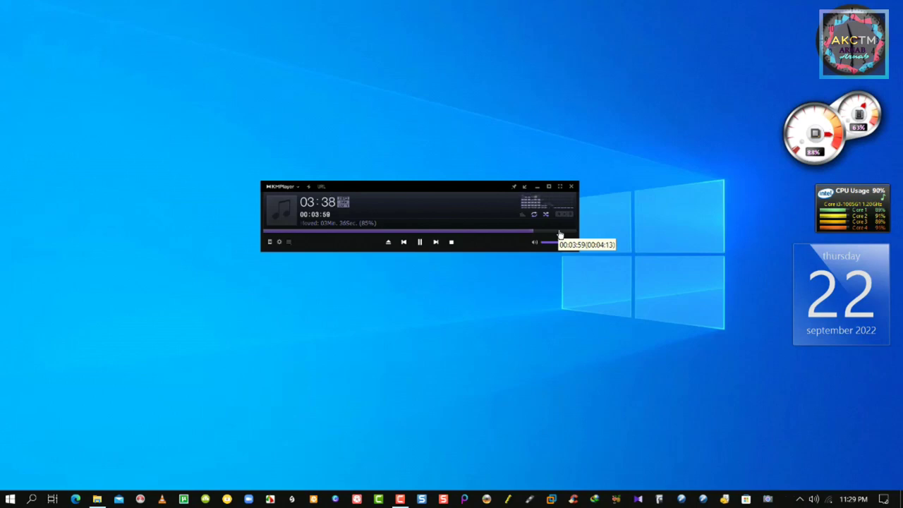
{"action": "left_click", "coordinate": [560, 233]}
{"action": "left_click", "coordinate": [566, 231]}
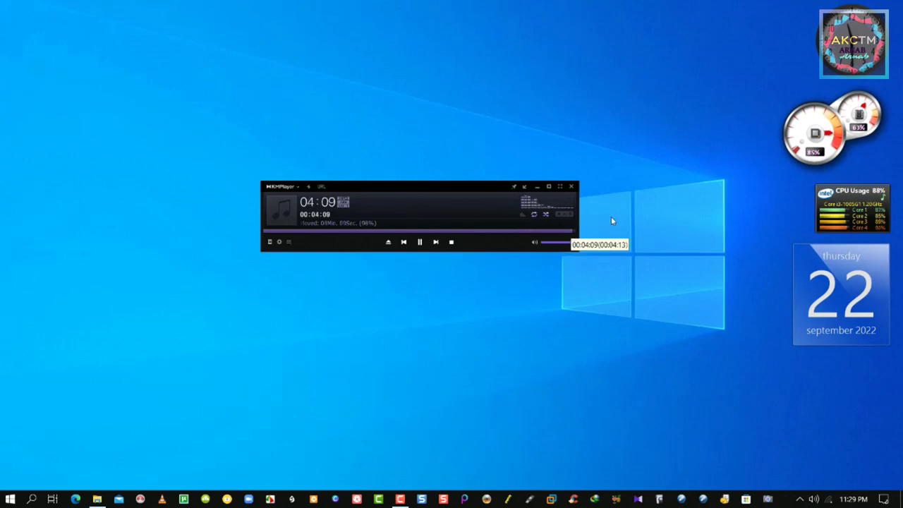
{"action": "left_click", "coordinate": [572, 186]}
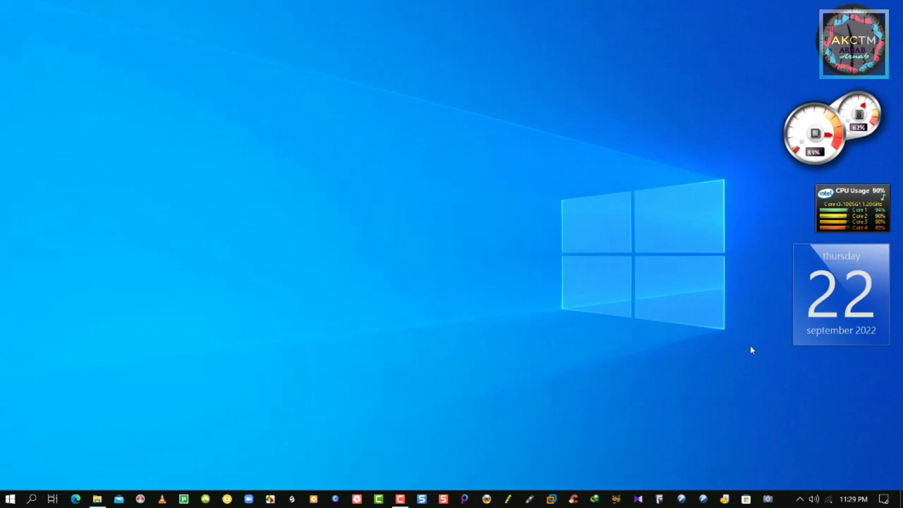